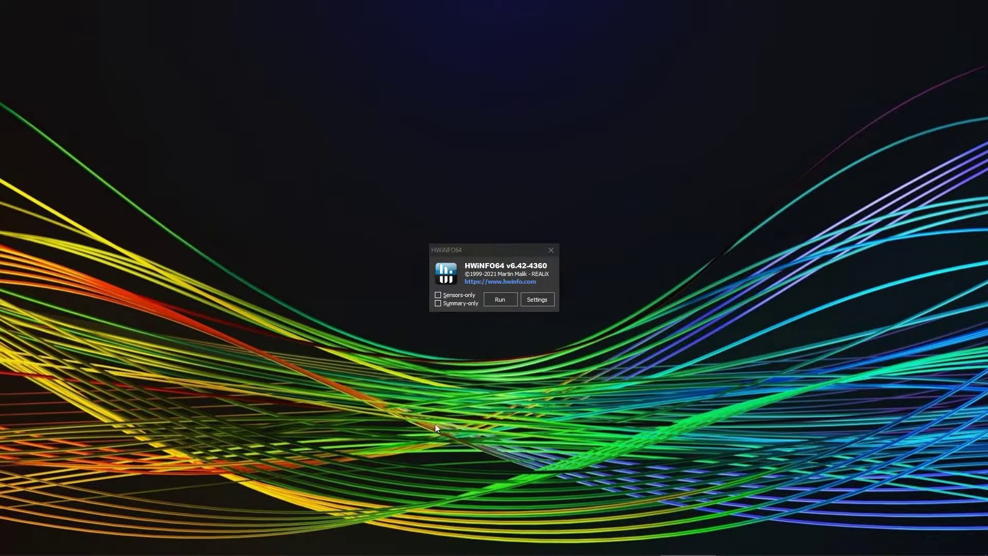
Start HWiNFO64 in sensors-only mode and check the Intel Core i7-4790K in the System Summary's CPU #0 list
left_click(456, 296)
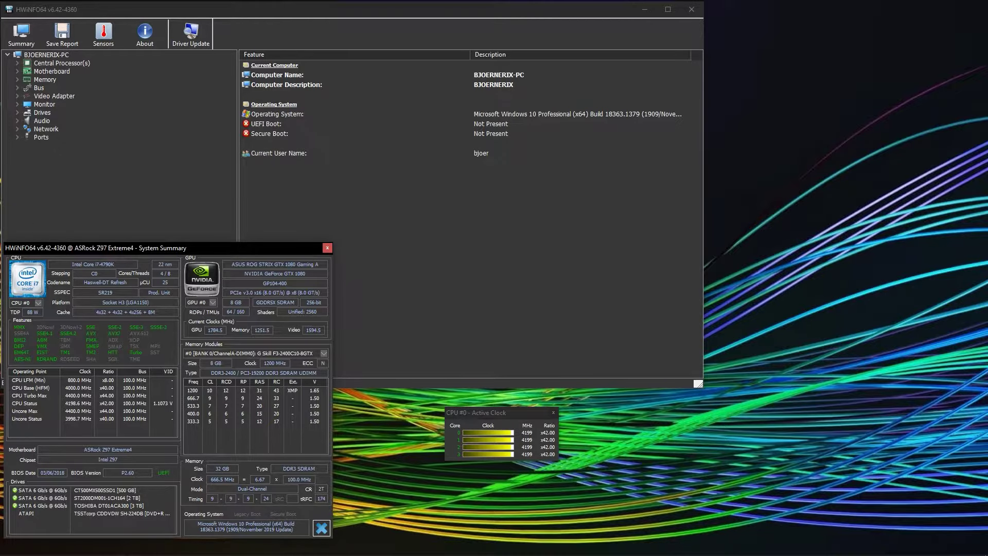
left_click(77, 233)
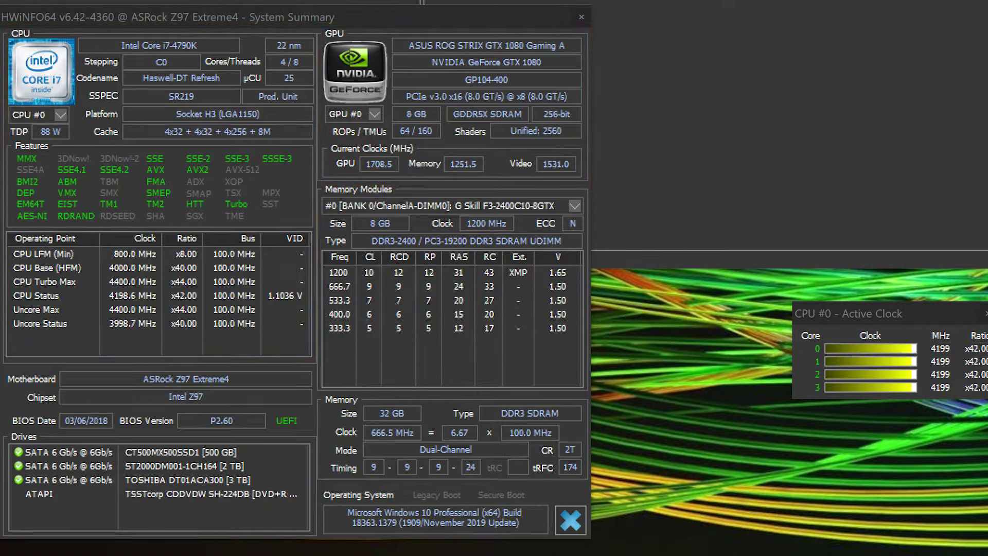
left_click(38, 114)
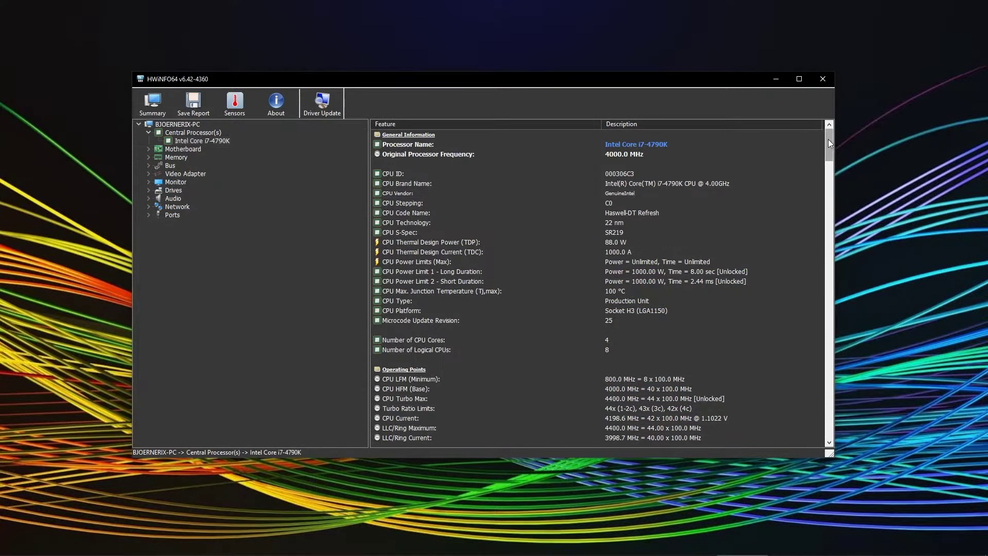
left_click_drag(829, 139, 798, 429)
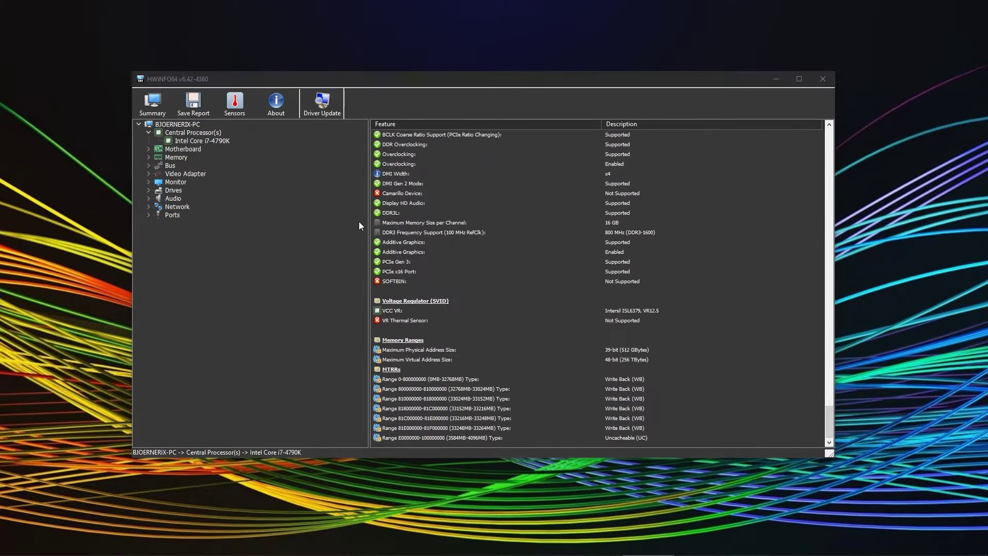
left_click(198, 103)
Bring up Sensor Status and scroll down to the i7-4790K core temperatures (64–68 °C)
left_click(243, 110)
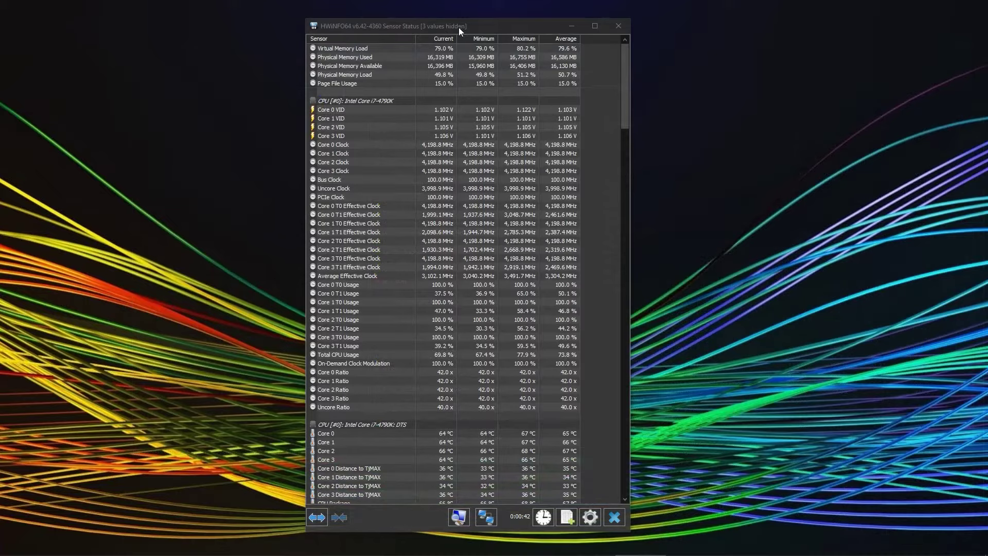
left_click(459, 27)
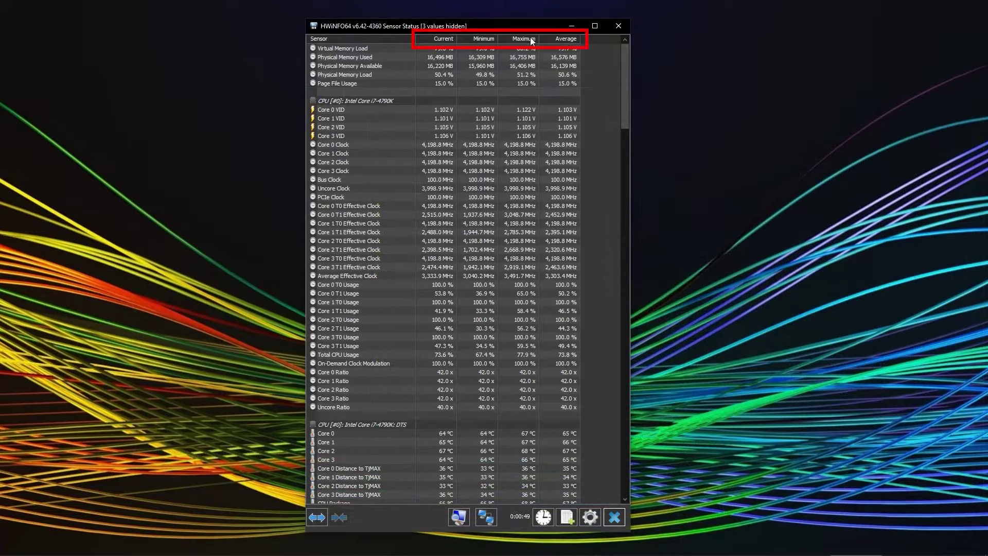
scroll(407, 355, "down", 5)
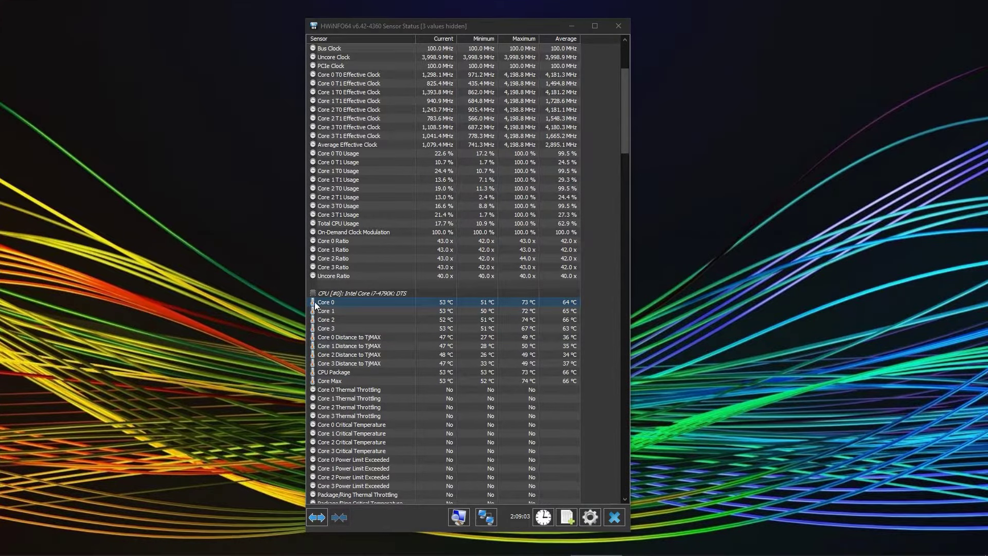
Graph the Core 0 temperature in an enlarged window, fitting and then widening its y-axis range
right_click(314, 302)
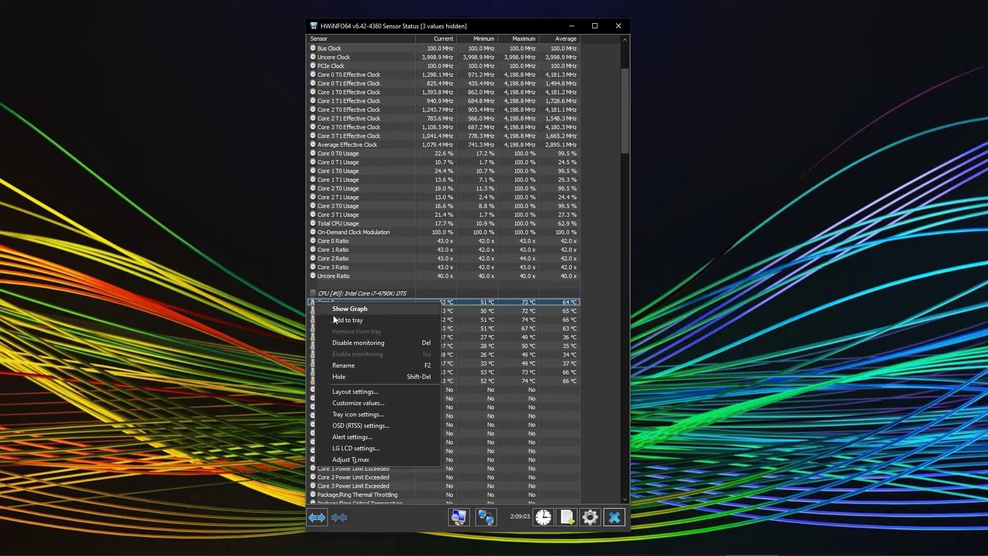
left_click(334, 310)
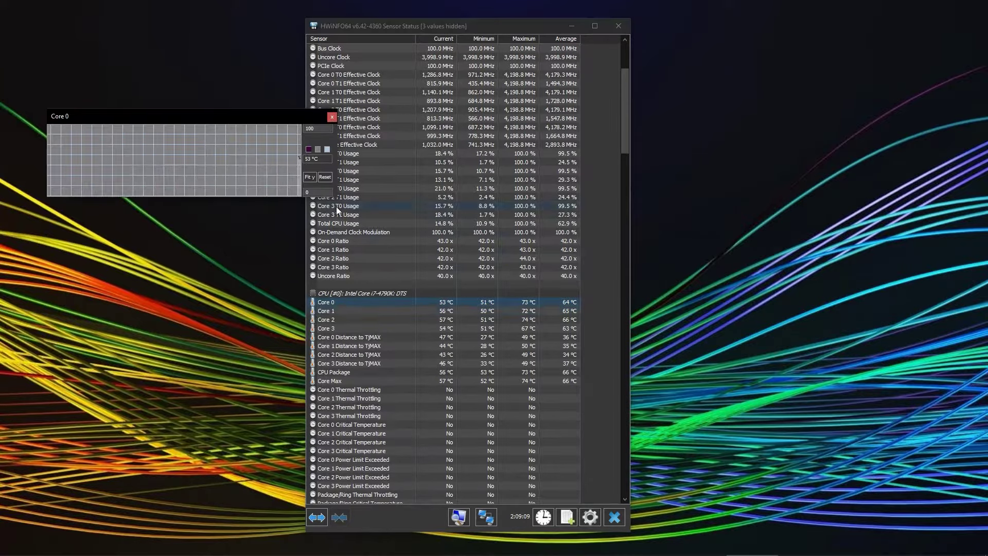
left_click_drag(337, 196, 455, 330)
left_click(425, 307)
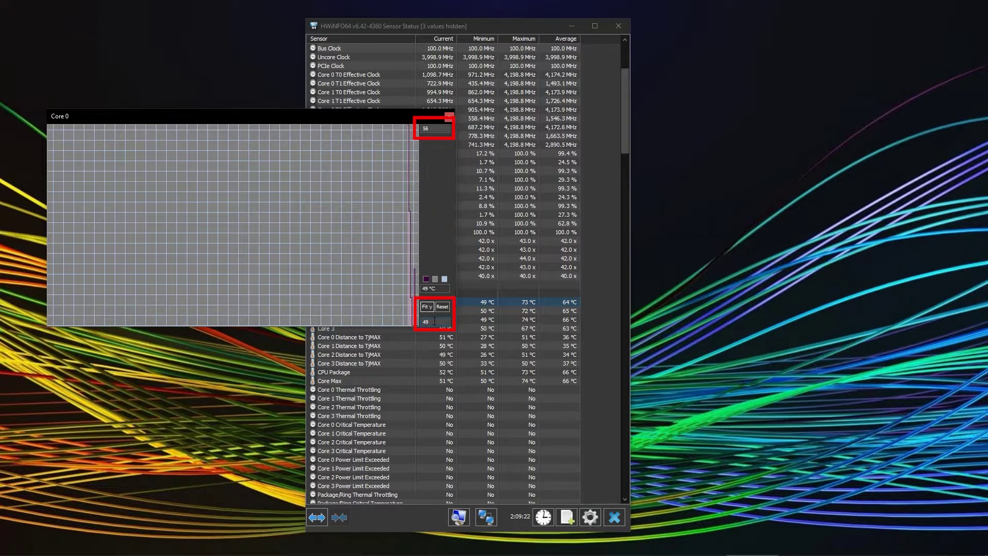
left_click(442, 306)
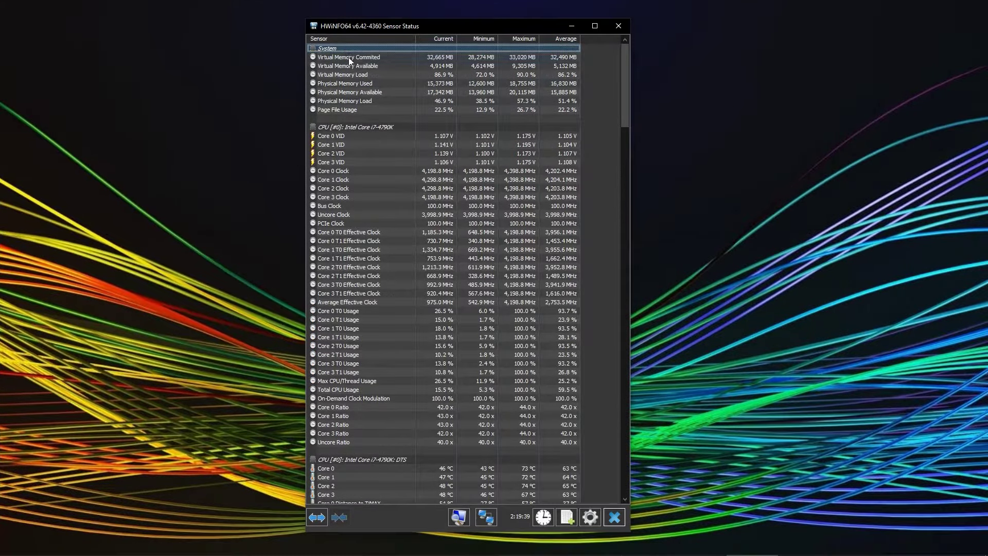
Move the System group below the CPU readings, then use Settings > Layout's Restore Original Order
left_click_drag(329, 51, 335, 111)
left_click_drag(334, 56, 329, 451)
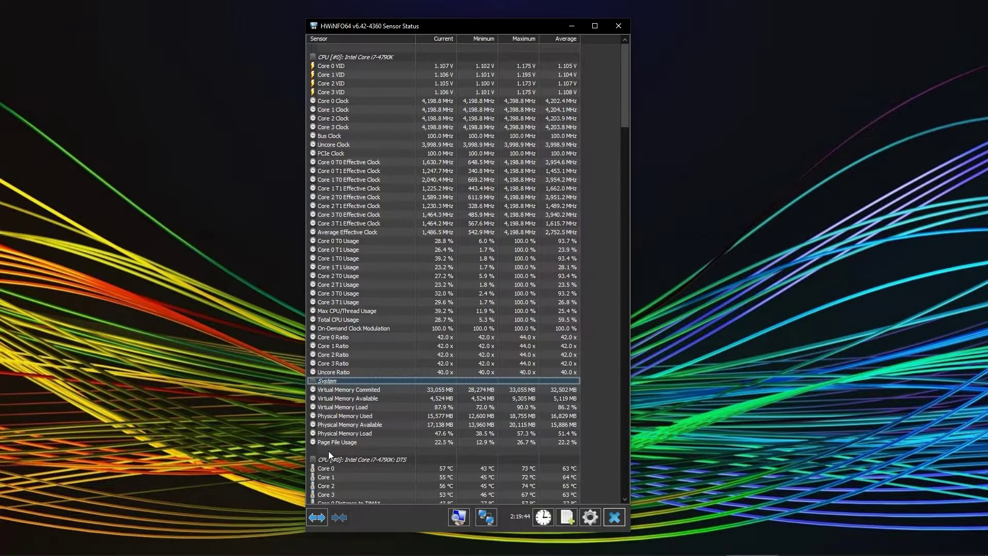
left_click(593, 516)
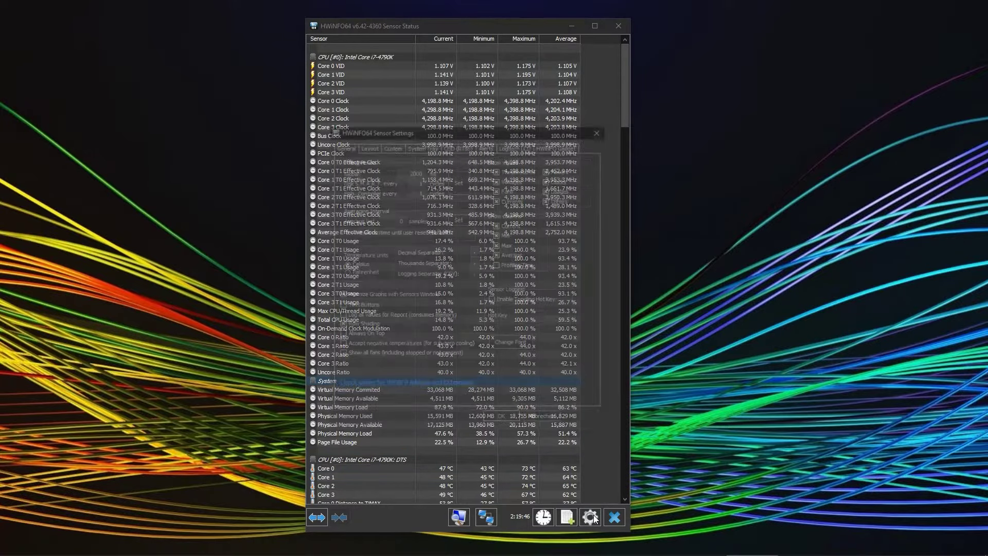
left_click(372, 145)
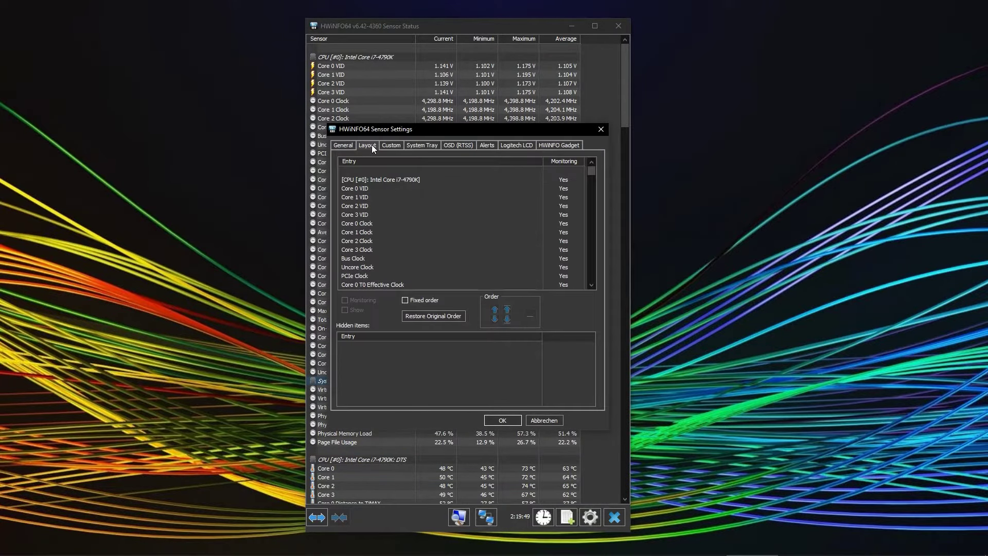
left_click(458, 316)
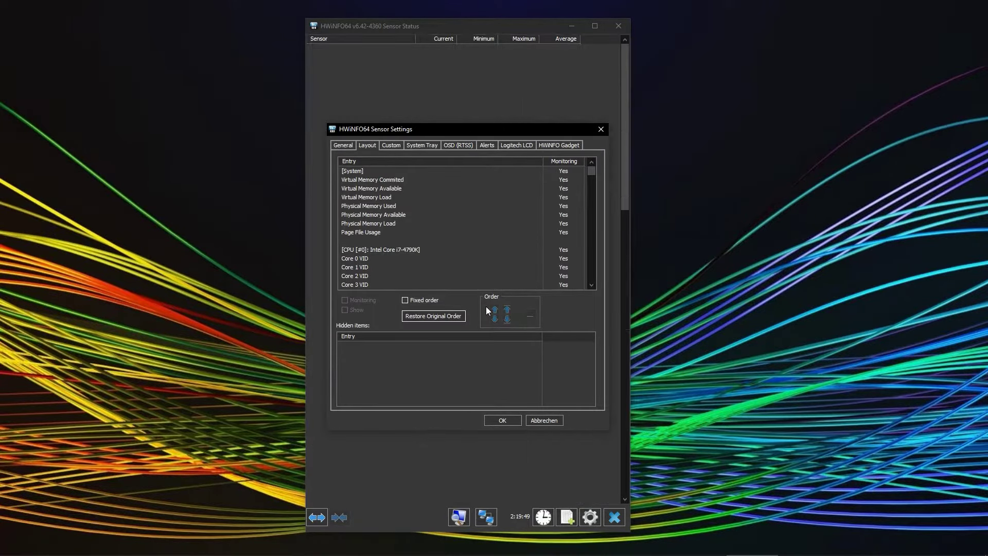
Apply the settings, put CPU DTS and C-State groups in the middle column and ASRock sensors on the right
left_click(512, 422)
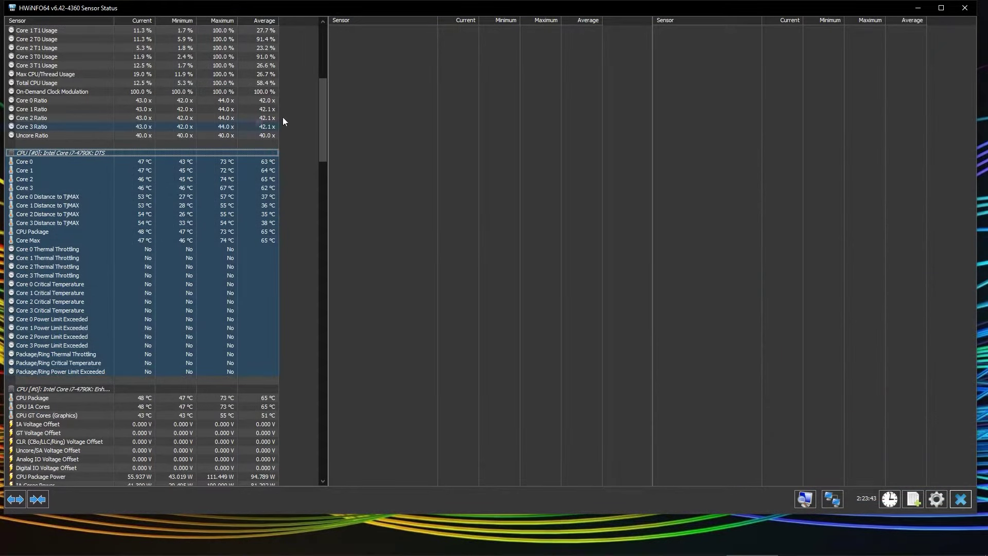
left_click_drag(445, 267, 445, 268)
left_click_drag(56, 283, 375, 288)
scroll(196, 407, "down", 15)
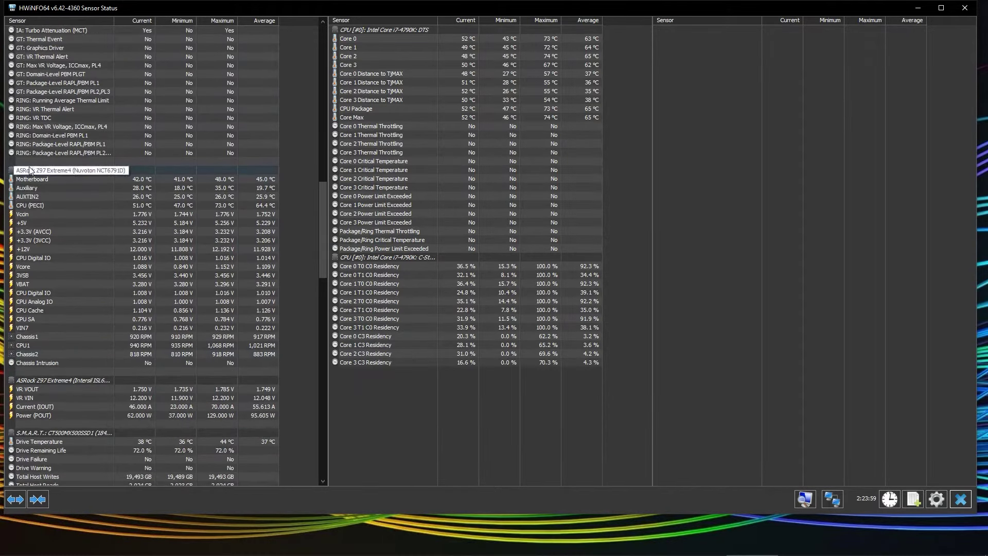
left_click_drag(34, 371, 714, 256)
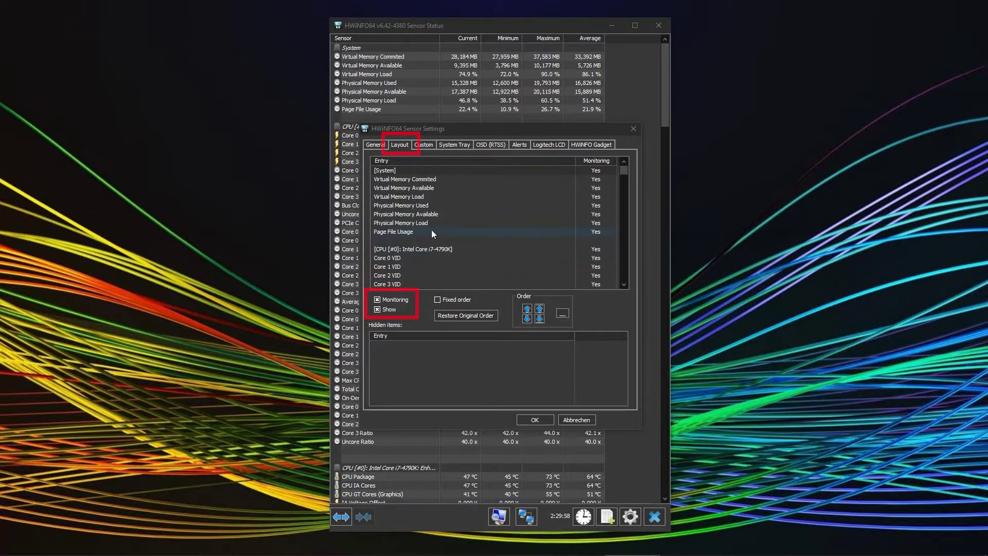
Turn off Monitoring and Show for the Page File Usage entry in Layout settings
left_click(425, 233)
left_click(378, 299)
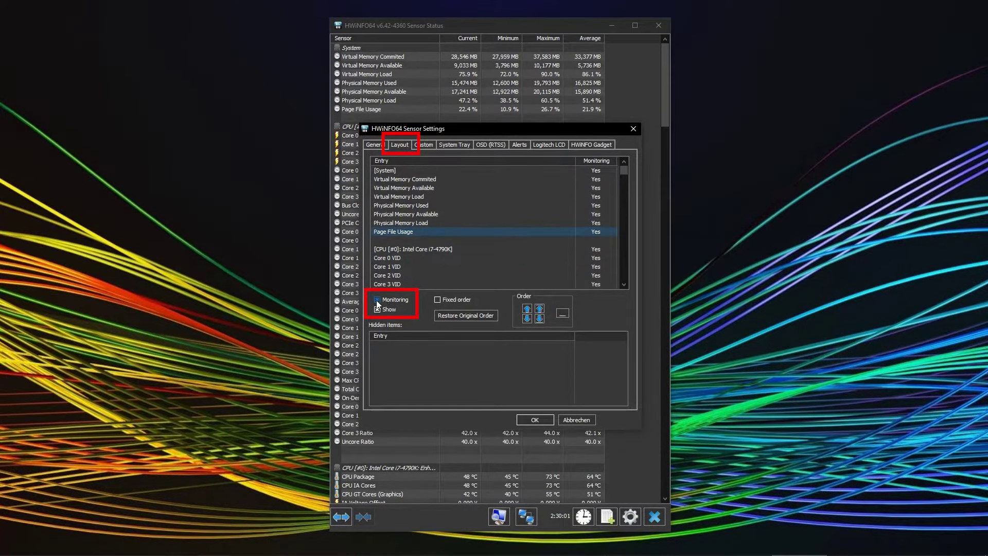
left_click(377, 310)
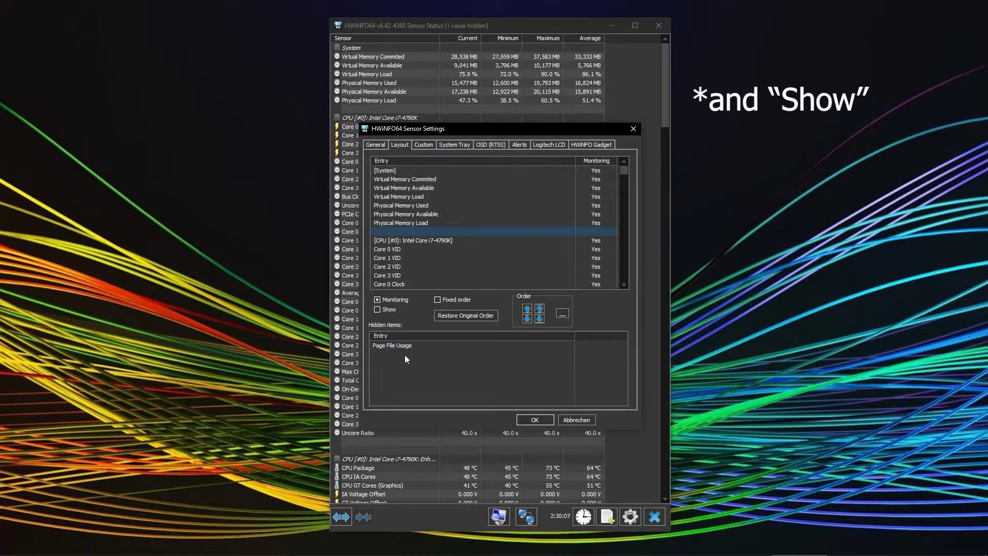
Enable Show in Tray for Core 0 VID on the System Tray page
left_click(452, 144)
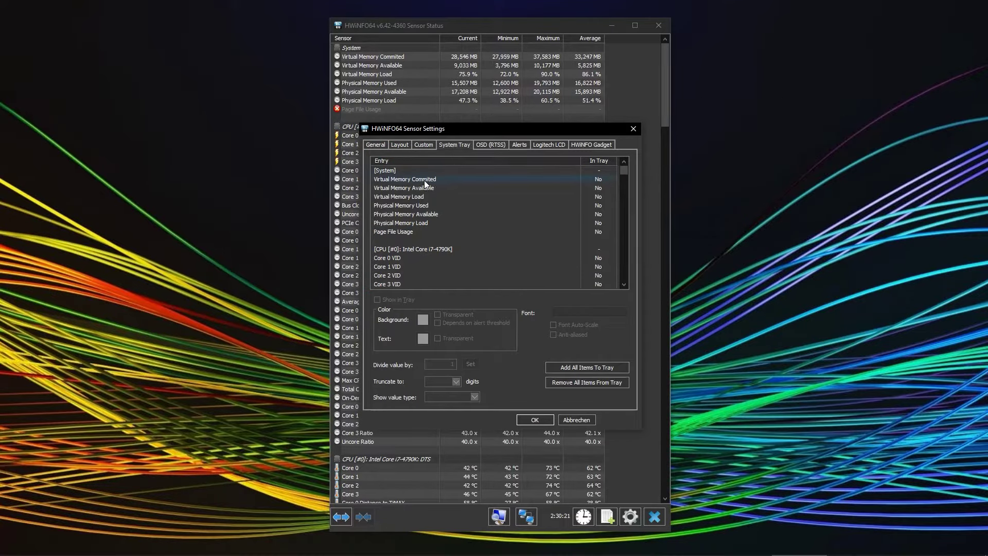
scroll(400, 262, "down", 3)
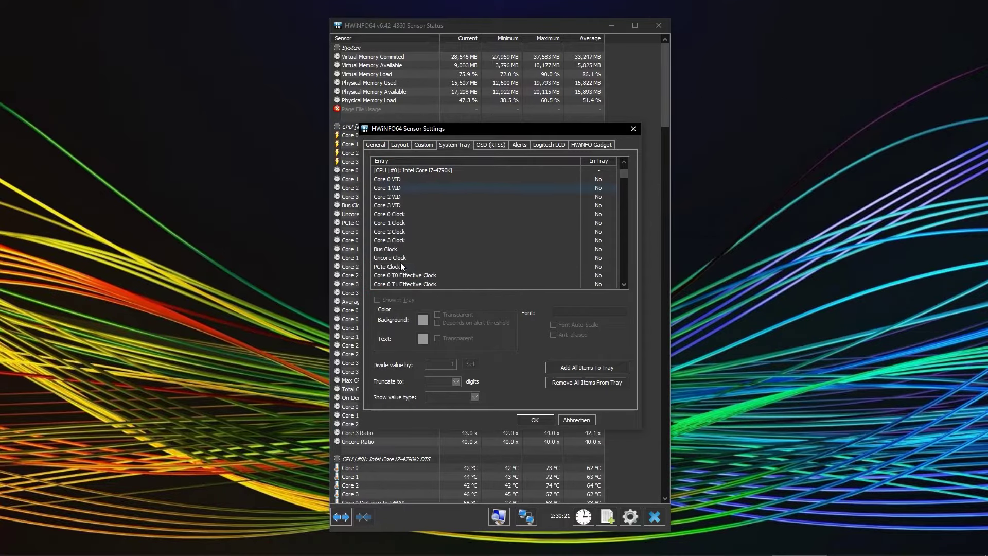
left_click(400, 180)
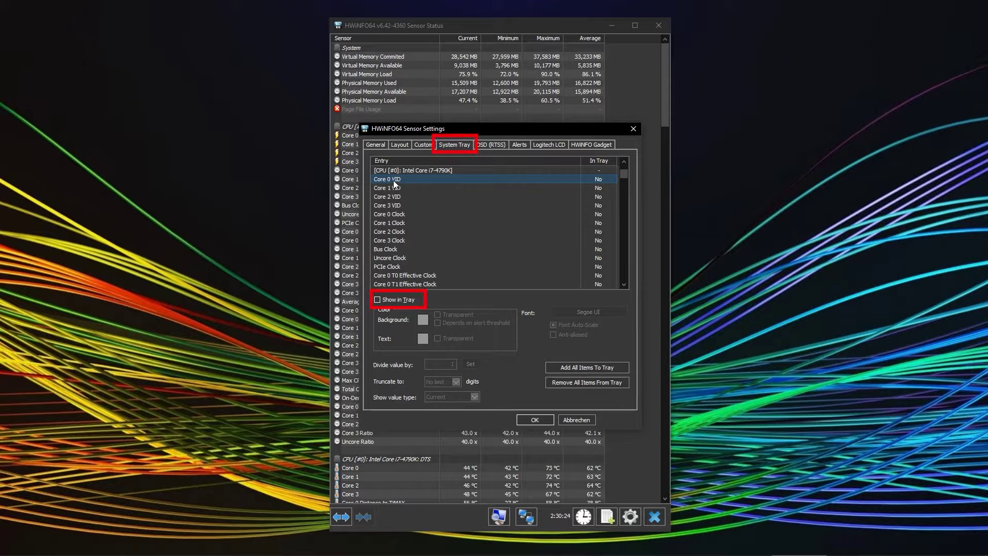
left_click(395, 299)
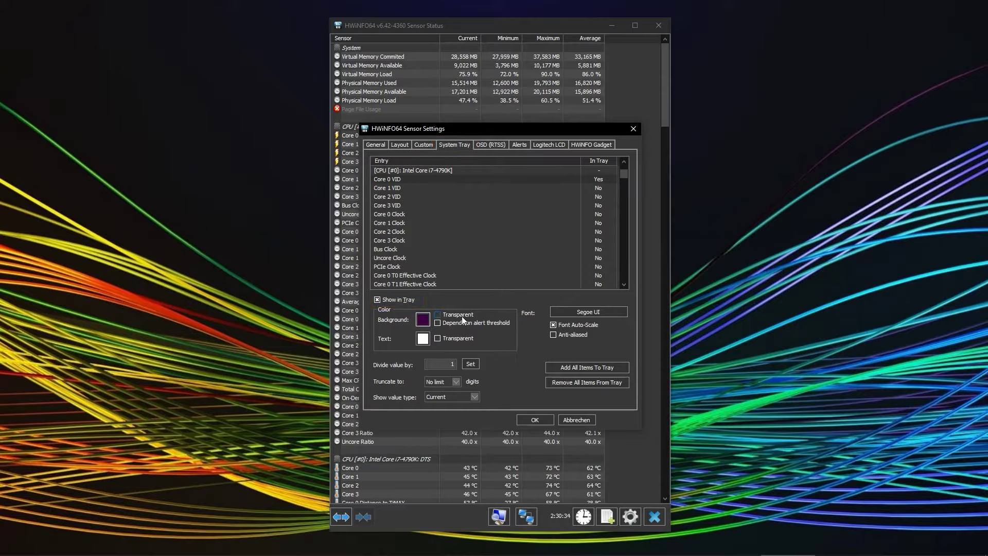
Review the OSD (RTSS) page's sensor entry list in Sensor Settings
left_click(493, 145)
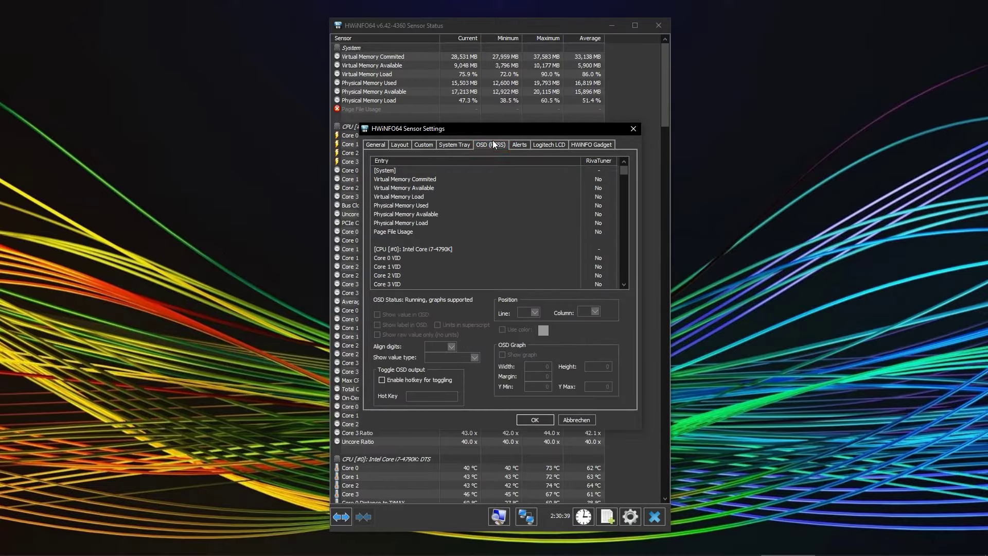
scroll(480, 229, "down", 4)
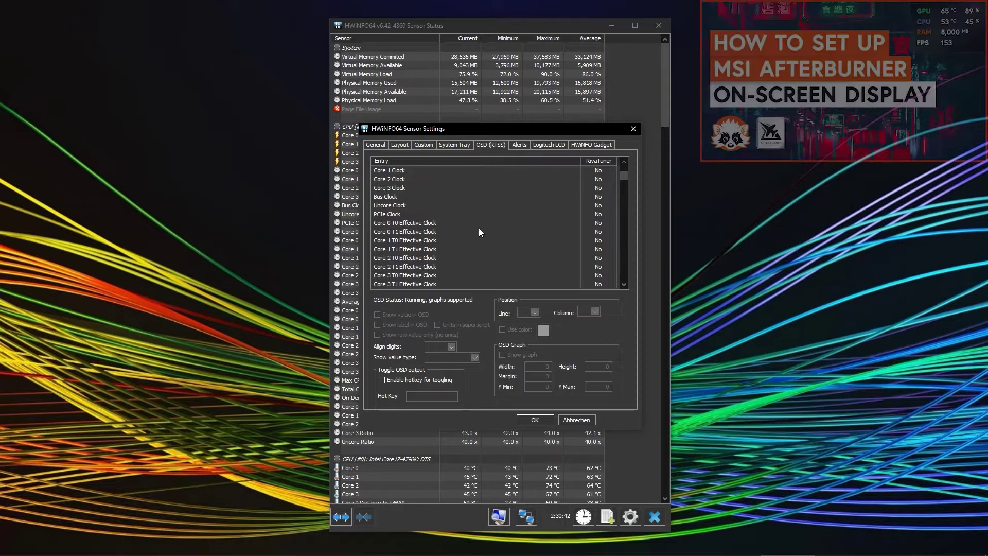
scroll(479, 229, "up", 4)
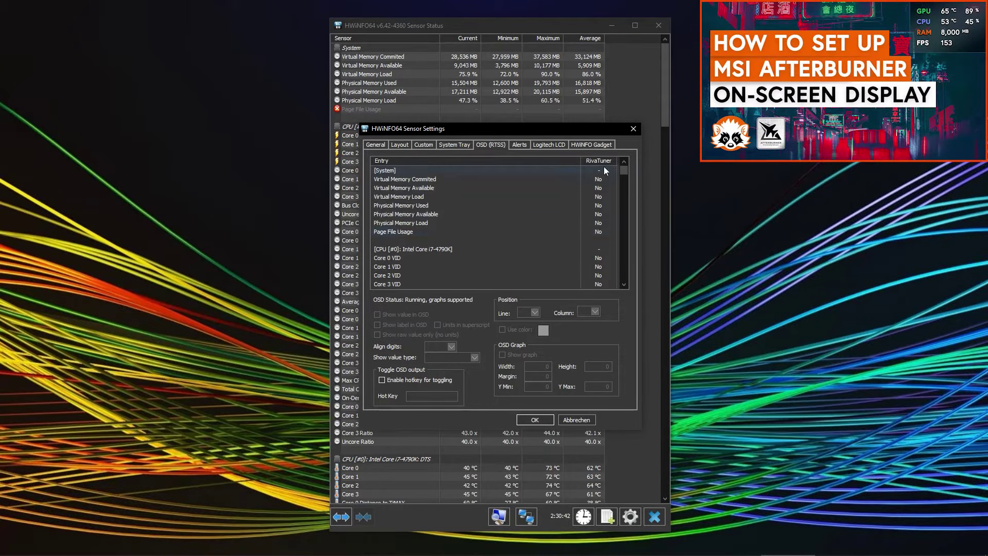
Close Sensor Settings and scroll Sensor Status down to the ASRock Z97 Extreme4 voltages and fans
left_click(633, 129)
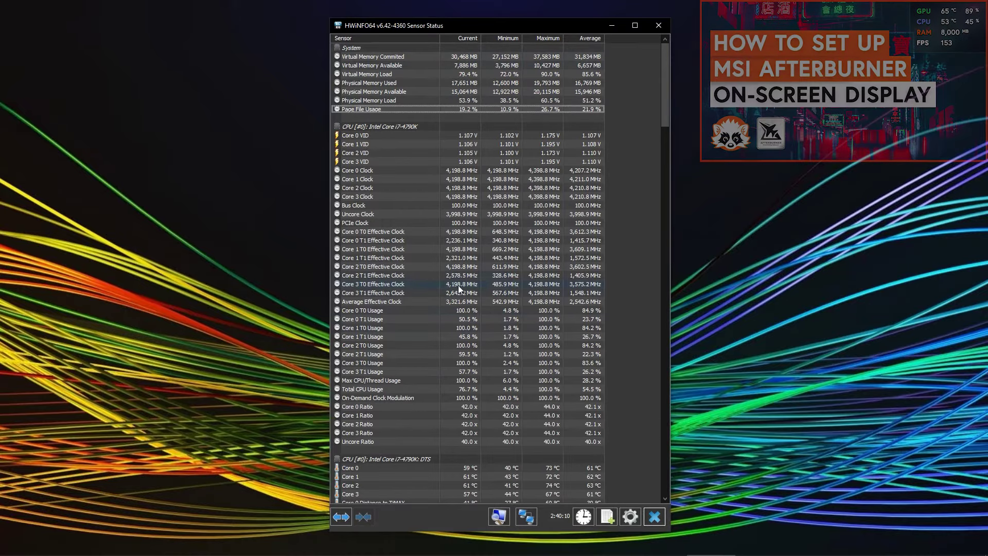
scroll(453, 294, "down", 5)
scroll(450, 302, "down", 14)
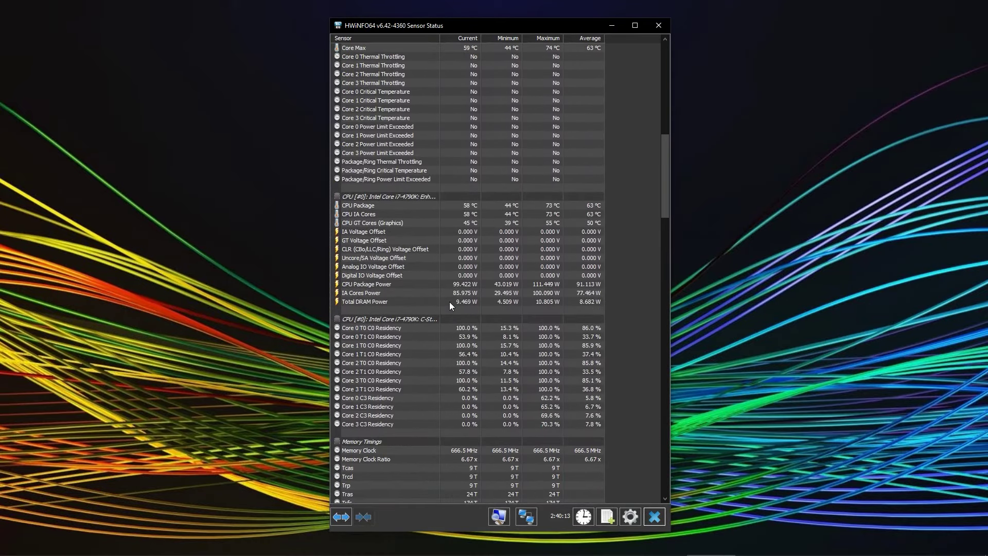
scroll(449, 301, "down", 15)
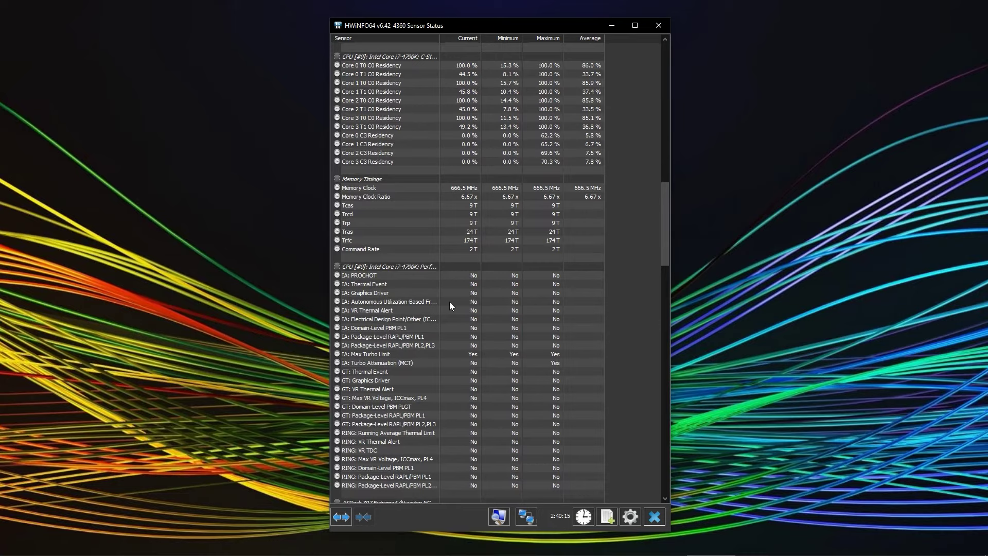
scroll(449, 301, "down", 4)
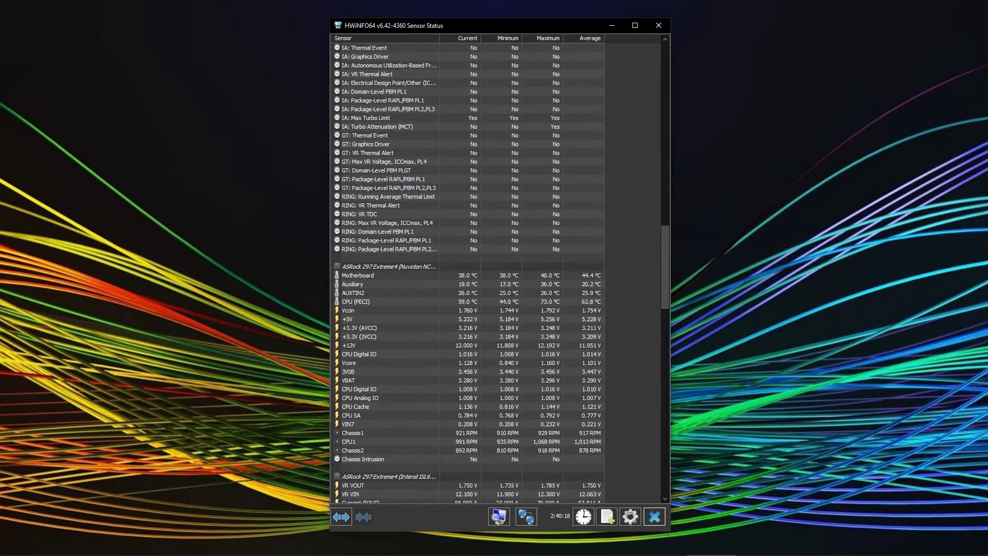